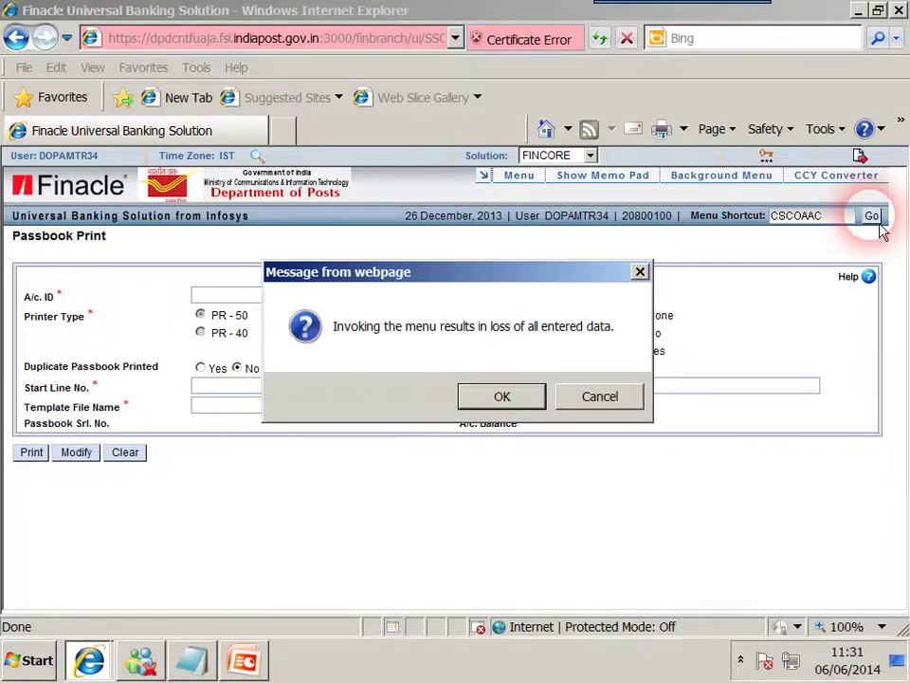
# Step: Discard the Passbook Print data and open the CSCOAAC NSC account opening menu in Open mode
pyautogui.click(529, 405)
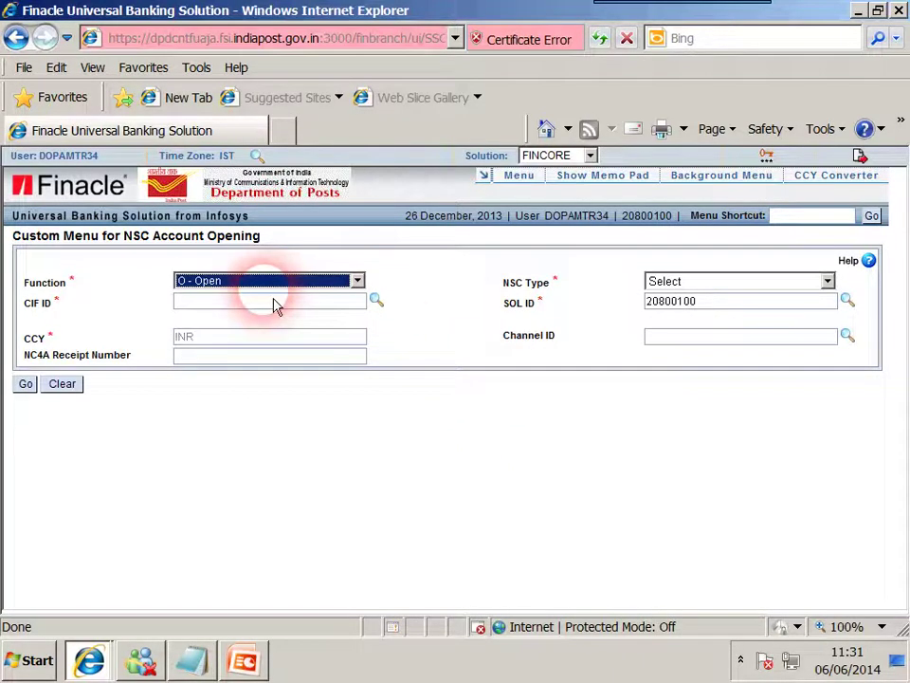
# Step: Enter the customer's CIF ID, adding its missing leading digit
pyautogui.click(237, 305)
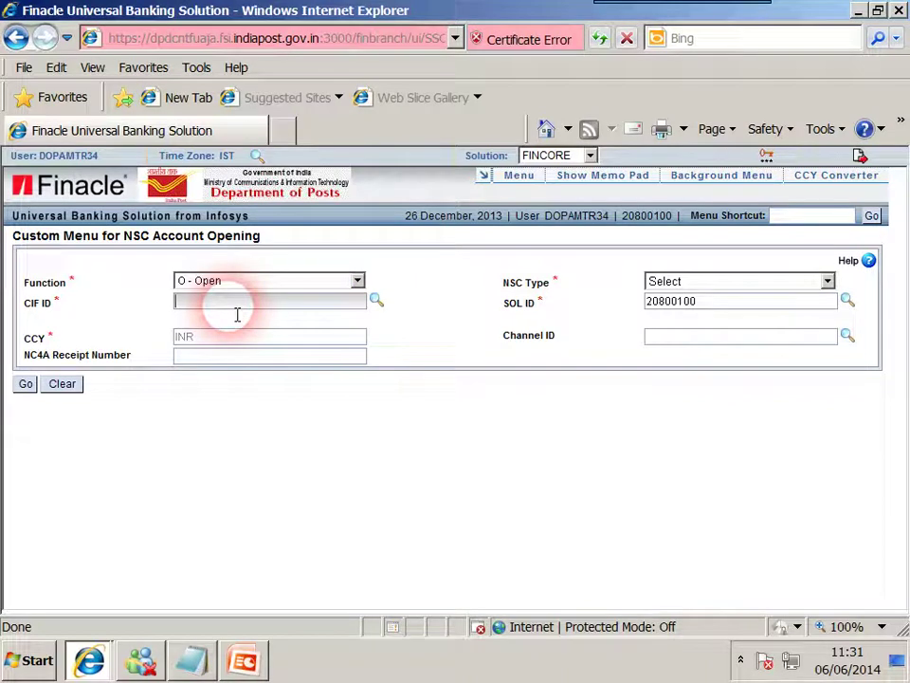
pyautogui.write('00024844')
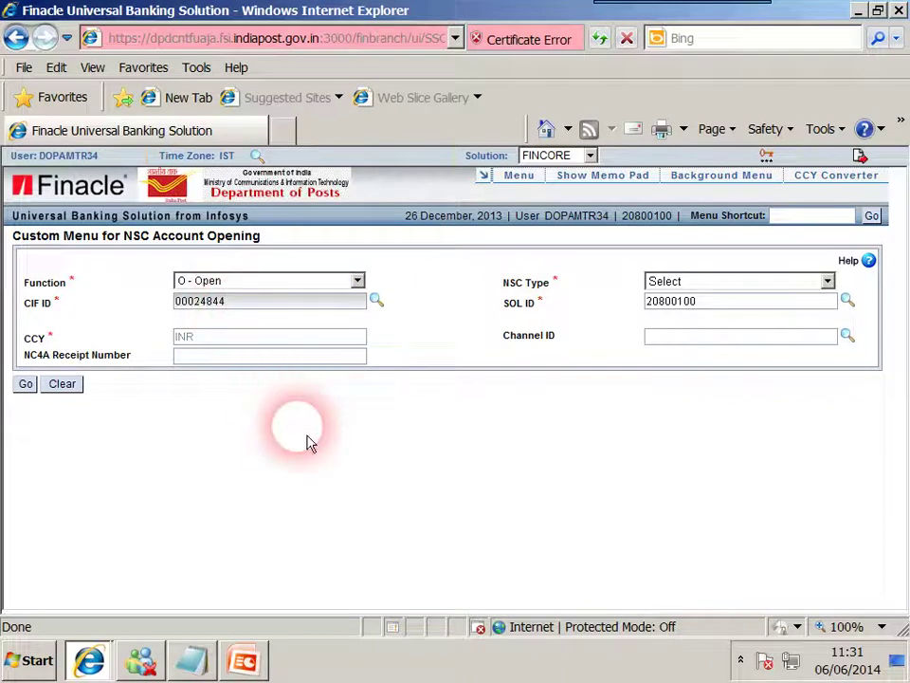
pyautogui.click(186, 305)
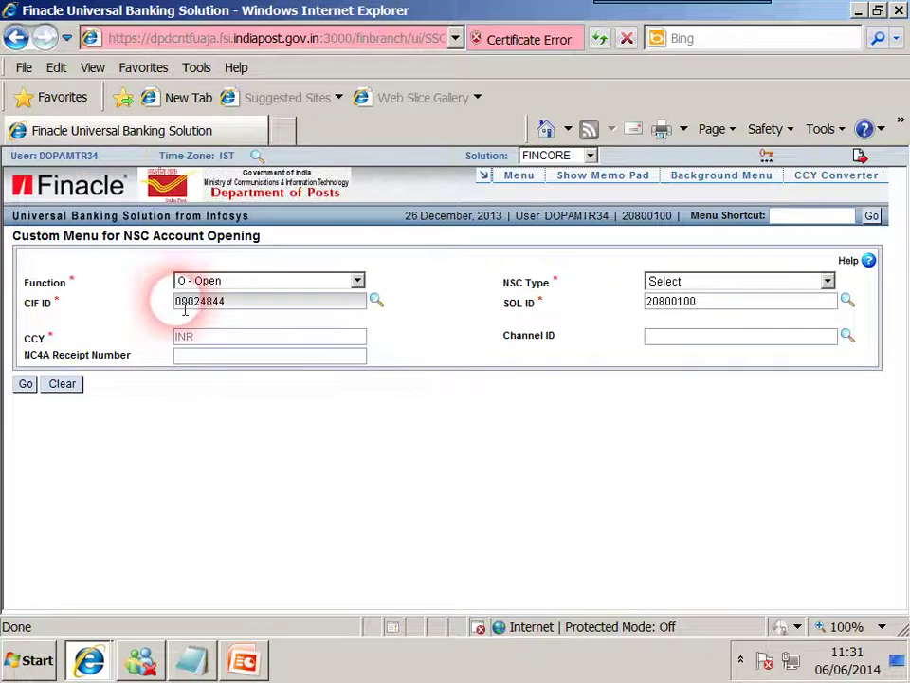
pyautogui.write('3')
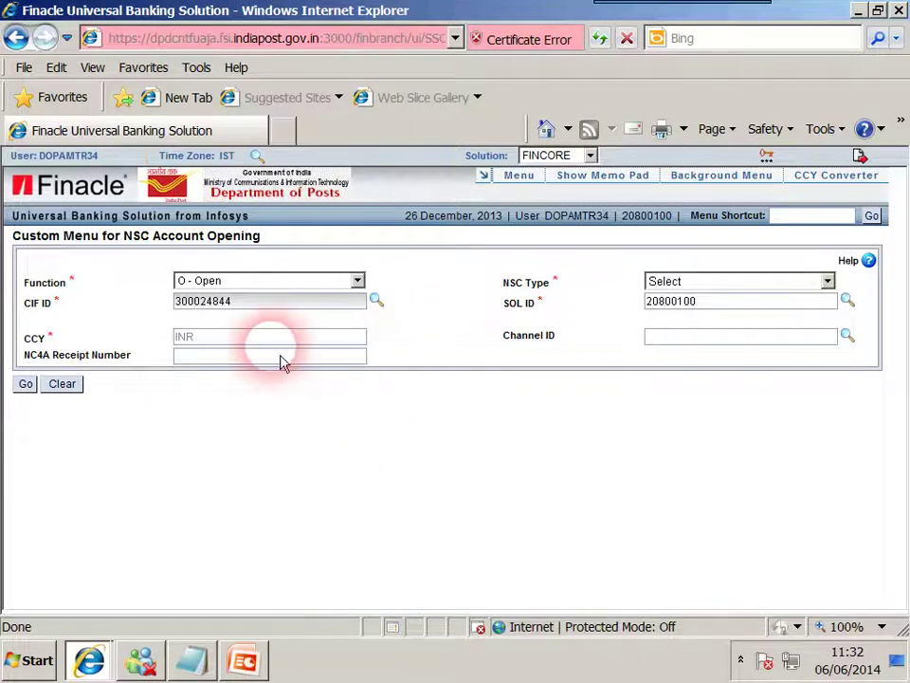
pyautogui.click(755, 283)
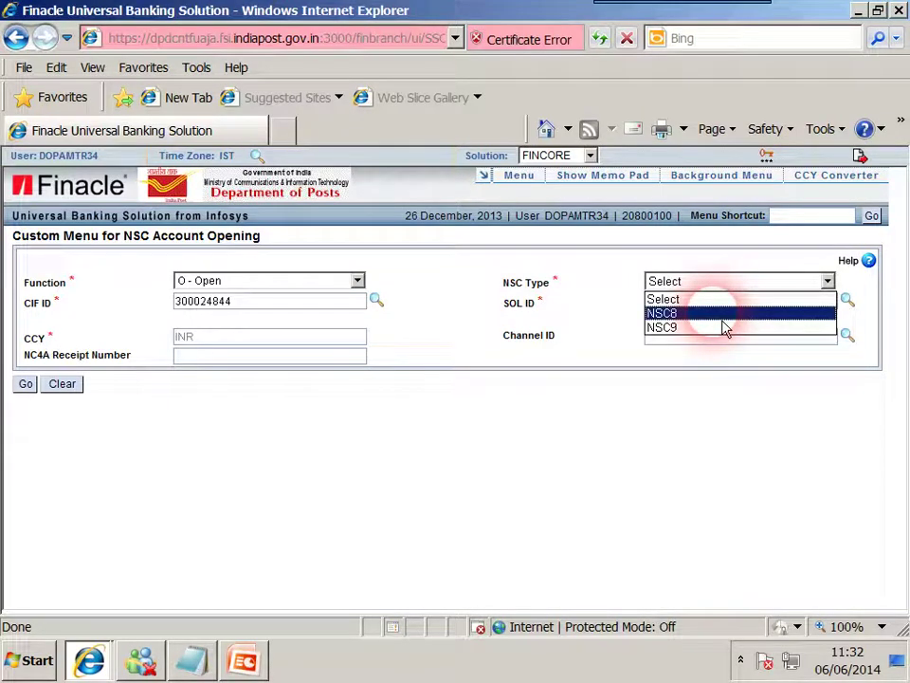
# Step: Set NSC Type to NSC8 and move on to the NC4A Receipt Number field
pyautogui.click(722, 317)
pyautogui.click(680, 331)
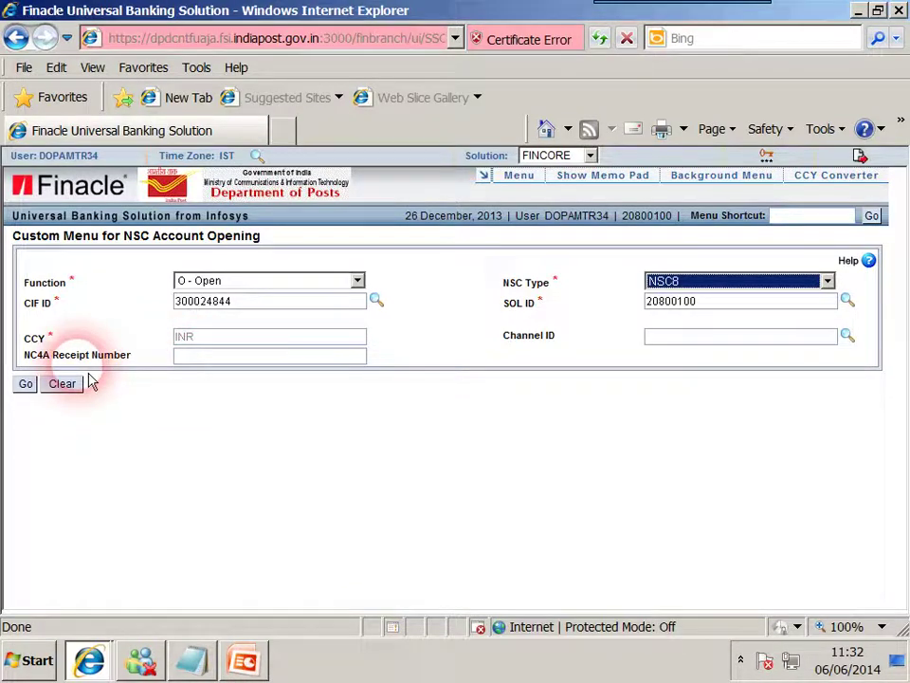
pyautogui.click(195, 361)
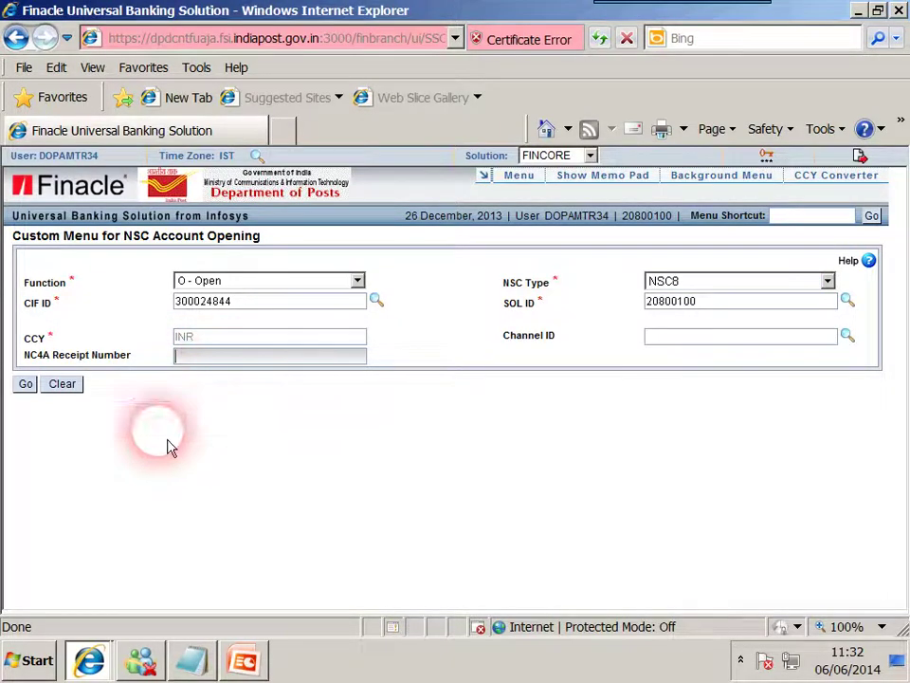
# Step: Load the NSC8 details form with open date 26-12-2013, 60-month period and maturity 26-12-2018
pyautogui.click(26, 387)
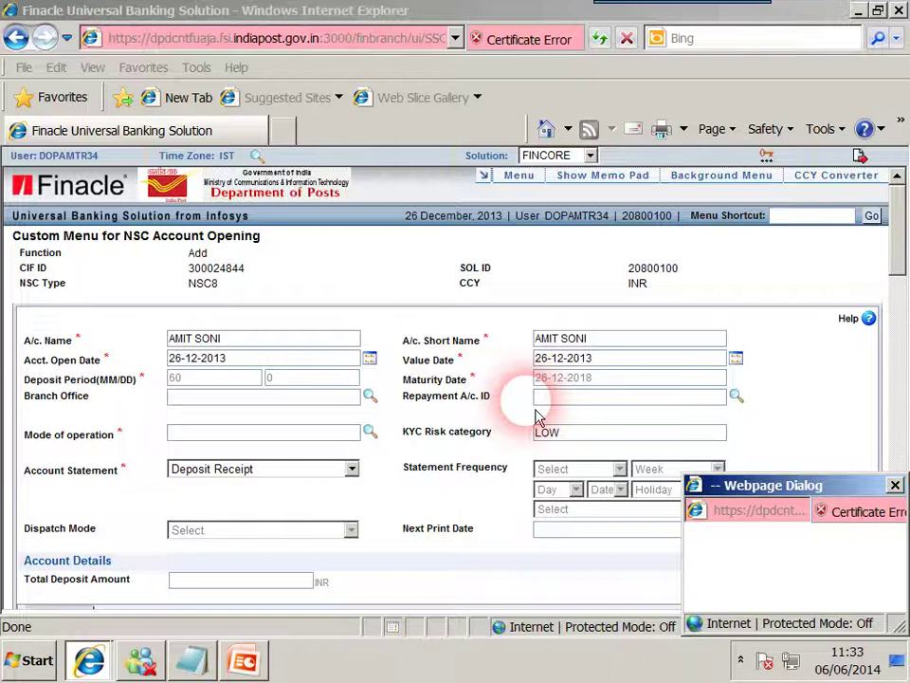
pyautogui.click(265, 440)
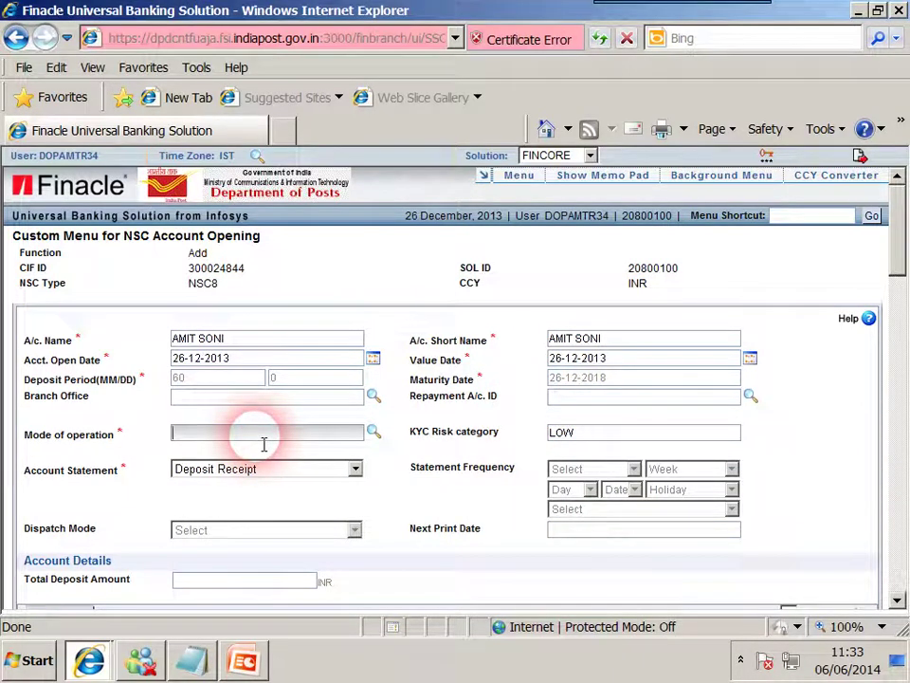
# Step: Enter mode of operation 012 and a total deposit amount of 10000
pyautogui.write('012')
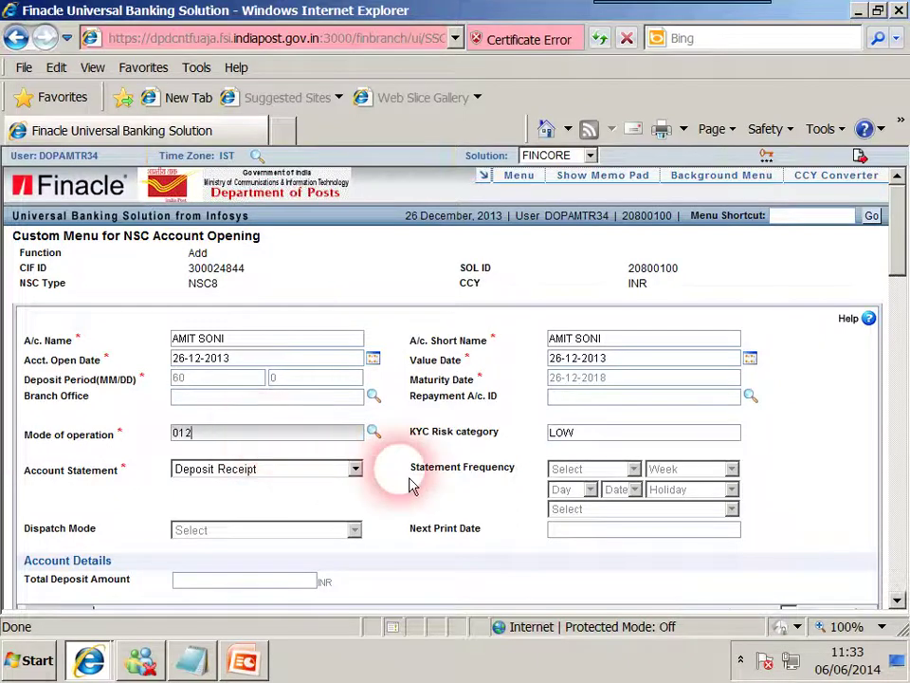
pyautogui.scroll(-3, 407, 484)
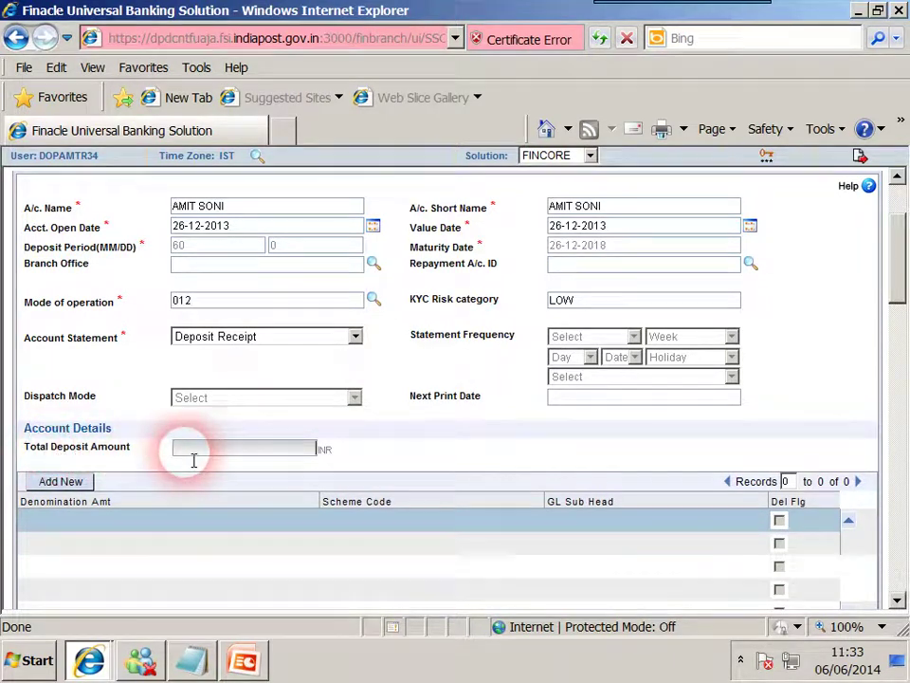
pyautogui.write('1000')
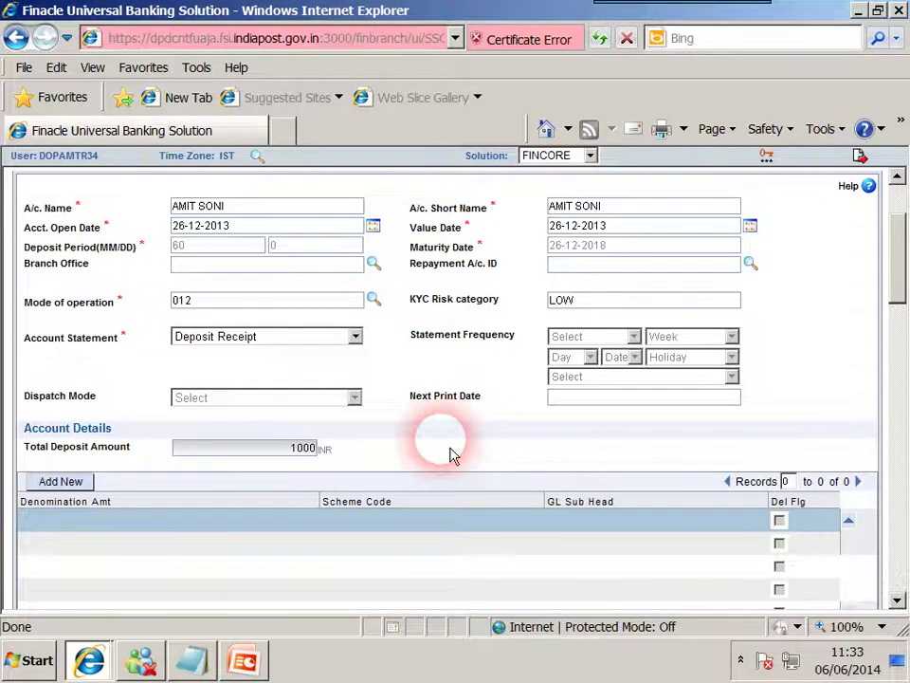
pyautogui.write('0')
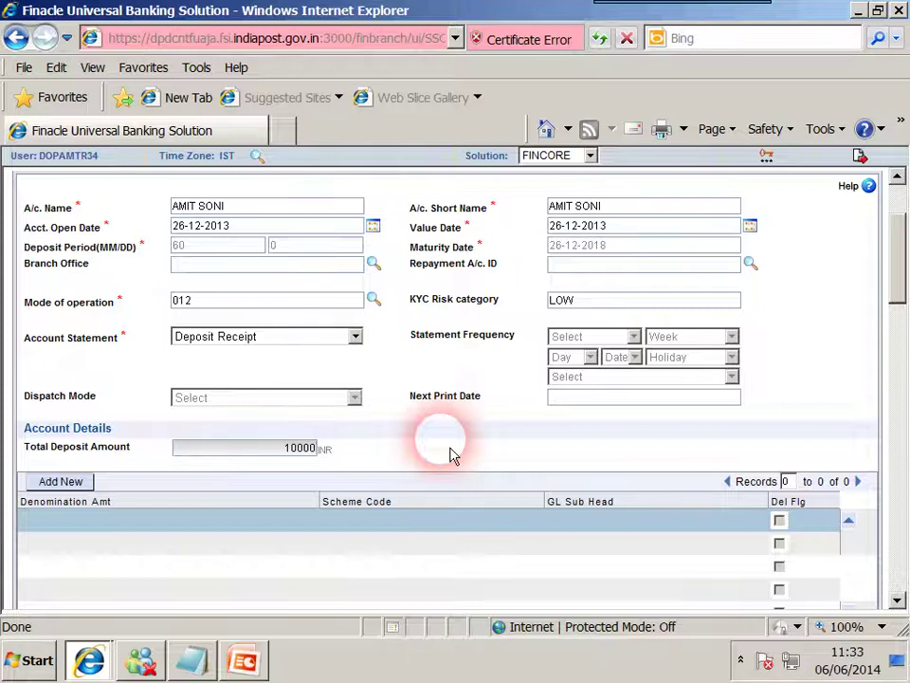
# Step: Fill a denomination entry of 5000 with 1 unit under scheme NSC84, GL 32001
pyautogui.press('Tab')
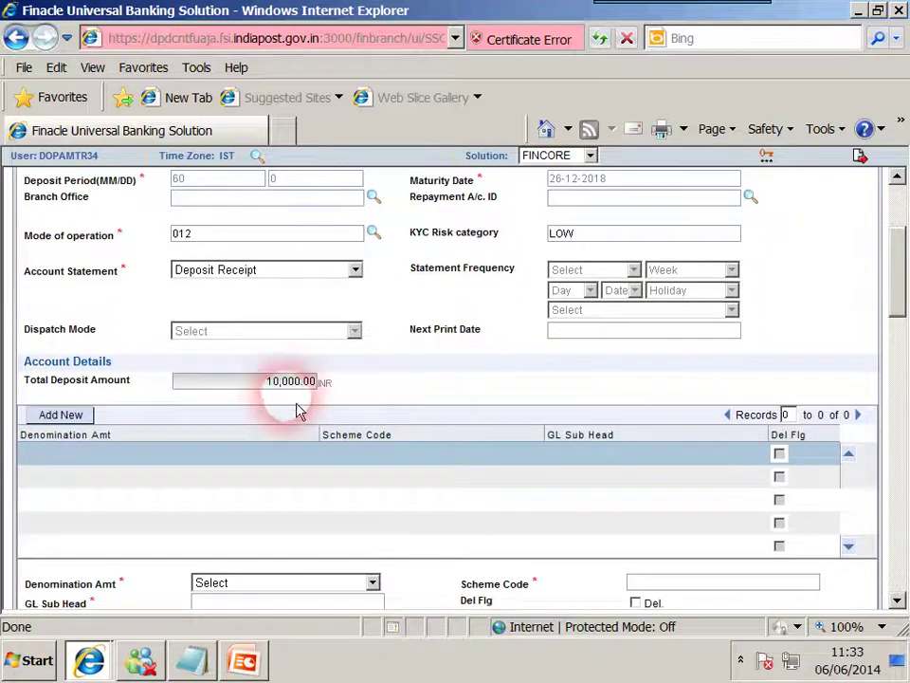
pyautogui.scroll(-1, 296, 407)
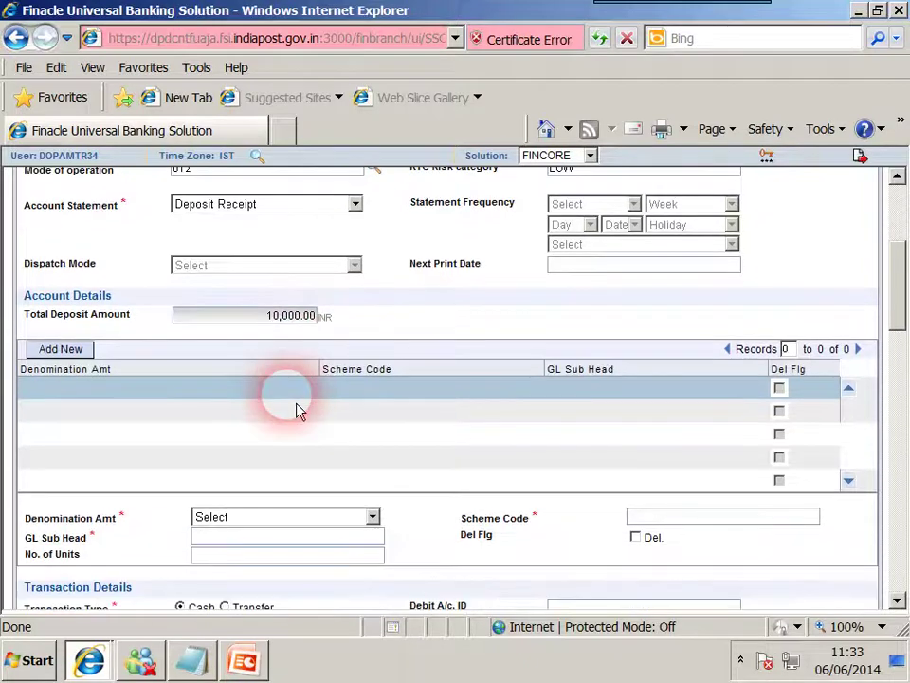
pyautogui.scroll(-1, 147, 536)
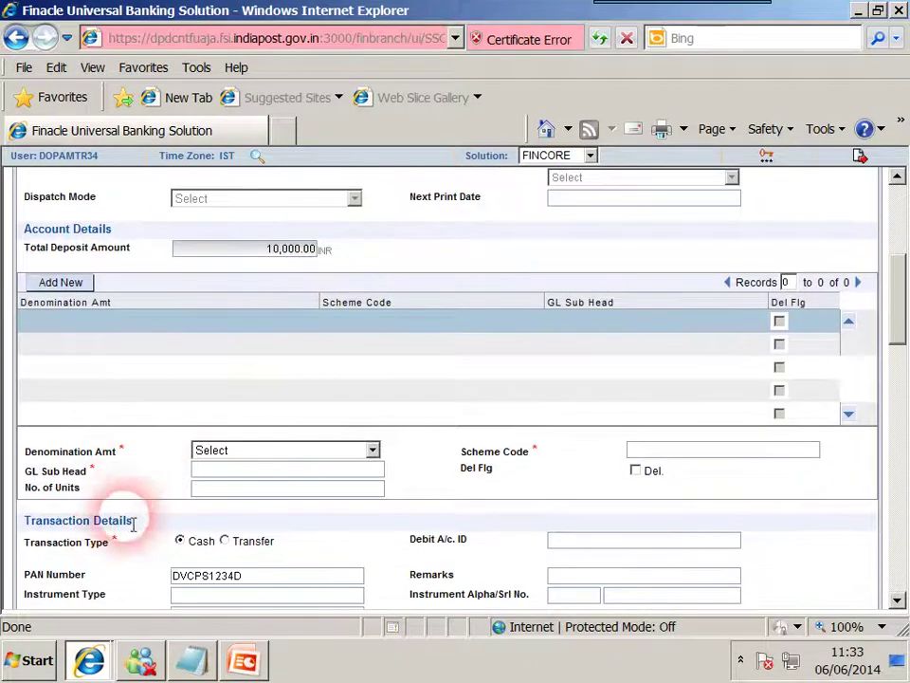
pyautogui.click(234, 457)
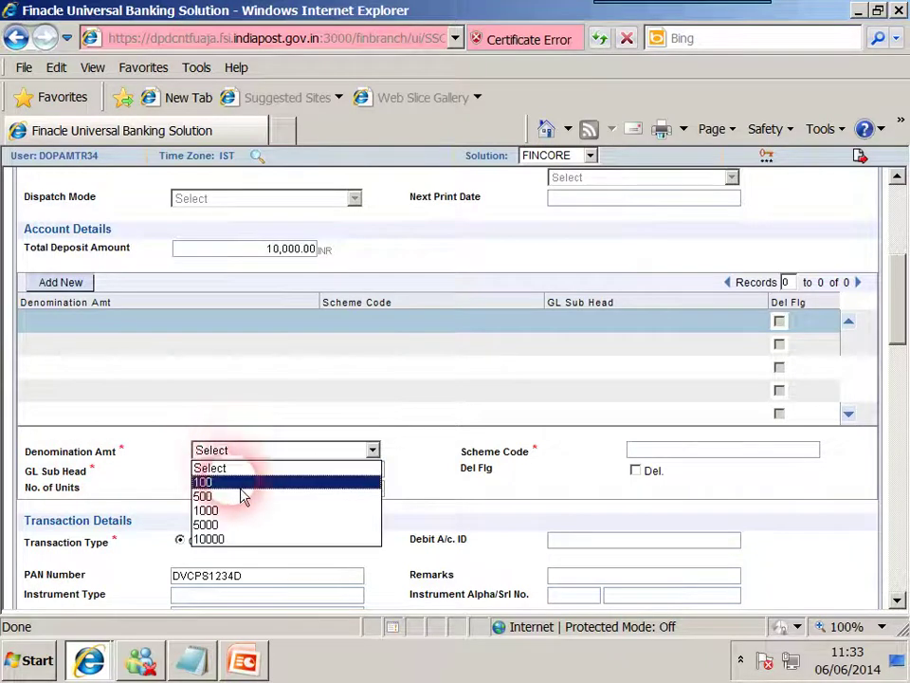
pyautogui.click(242, 524)
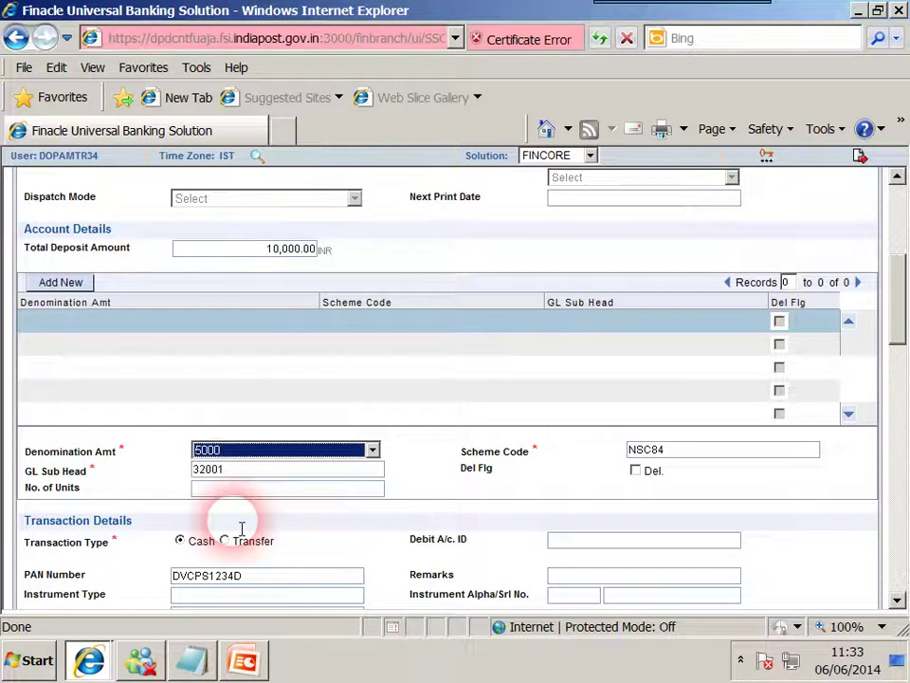
pyautogui.click(243, 491)
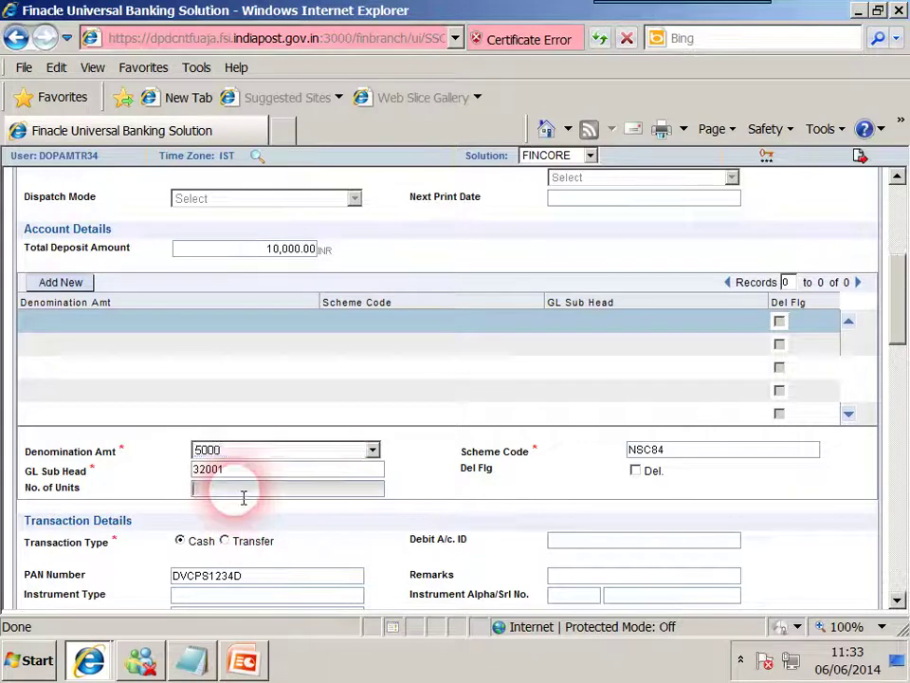
pyautogui.write('1')
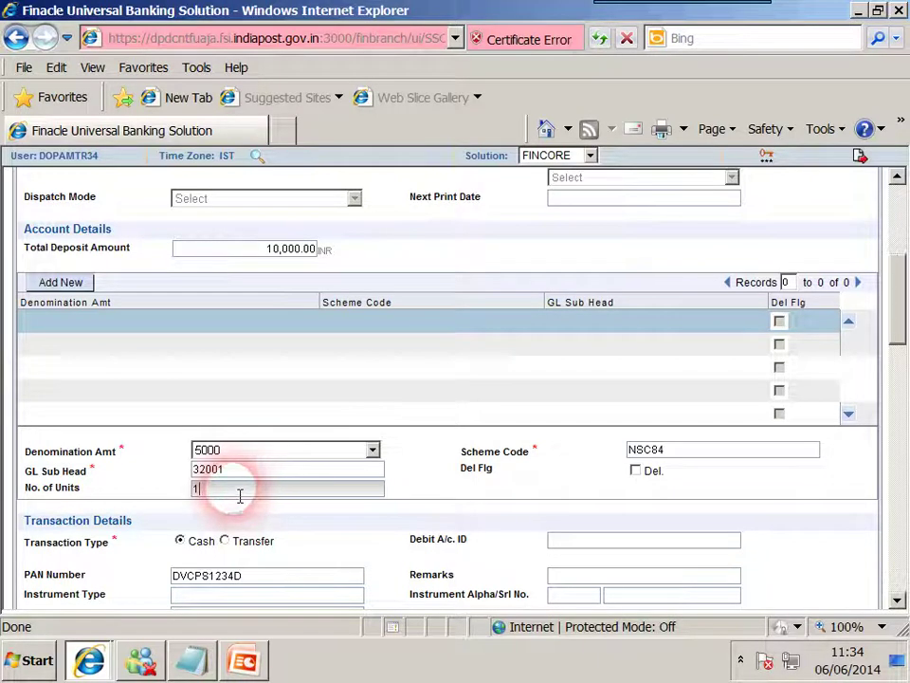
# Step: Record the 5000 denomination row and select the empty second grid row
pyautogui.click(80, 285)
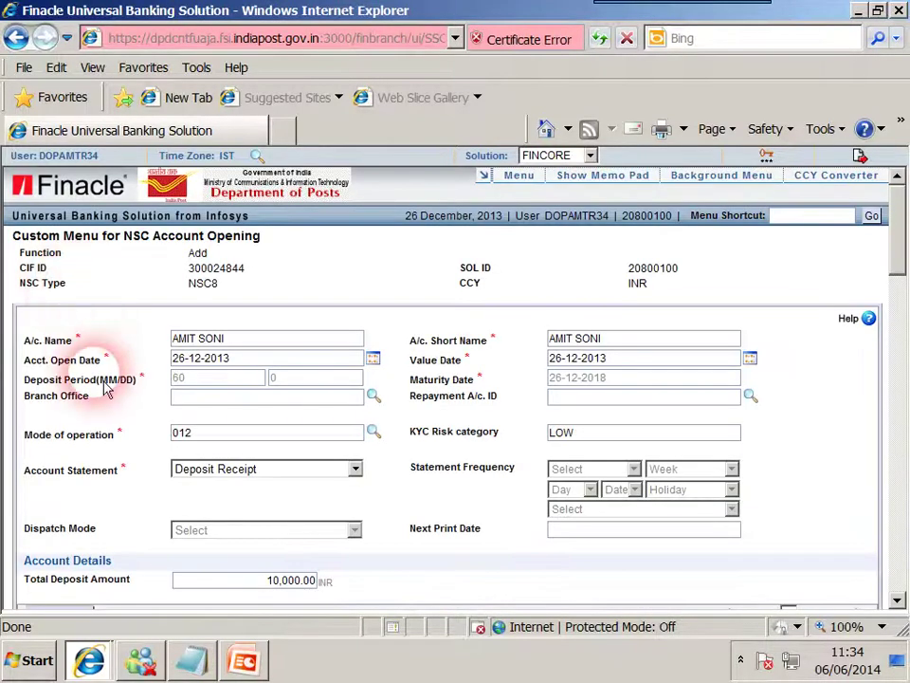
pyautogui.scroll(-3, 106, 392)
pyautogui.click(199, 468)
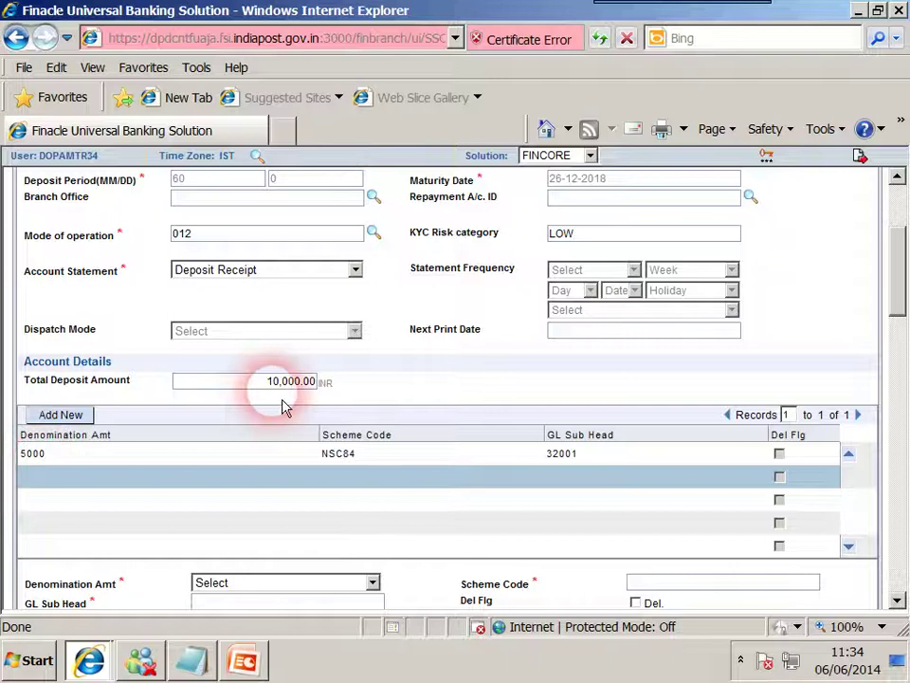
# Step: Add a 1000 denomination row with 5 units under scheme NSC83
pyautogui.scroll(-1, 148, 524)
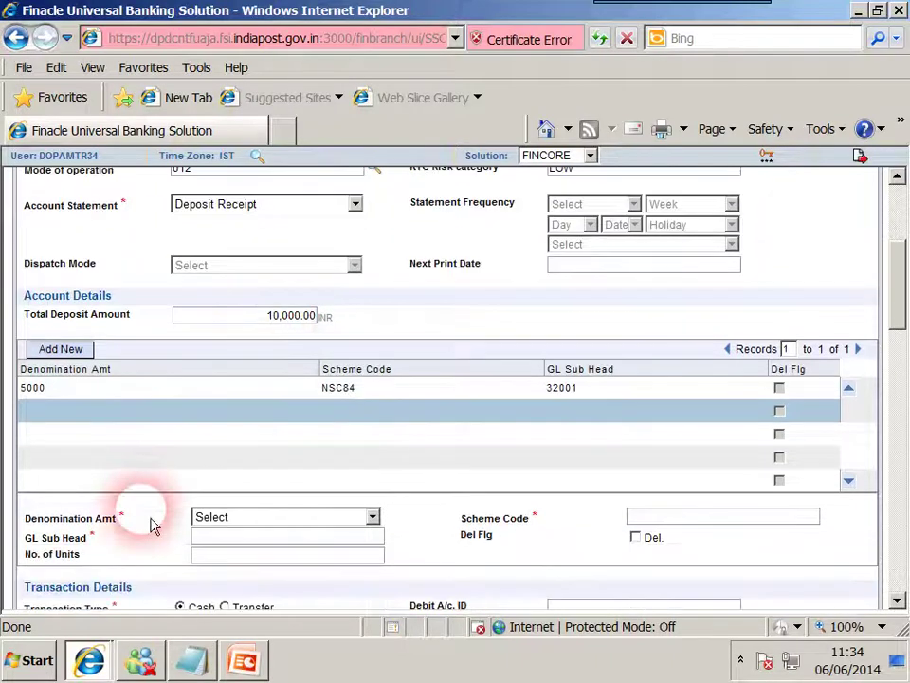
pyautogui.click(223, 521)
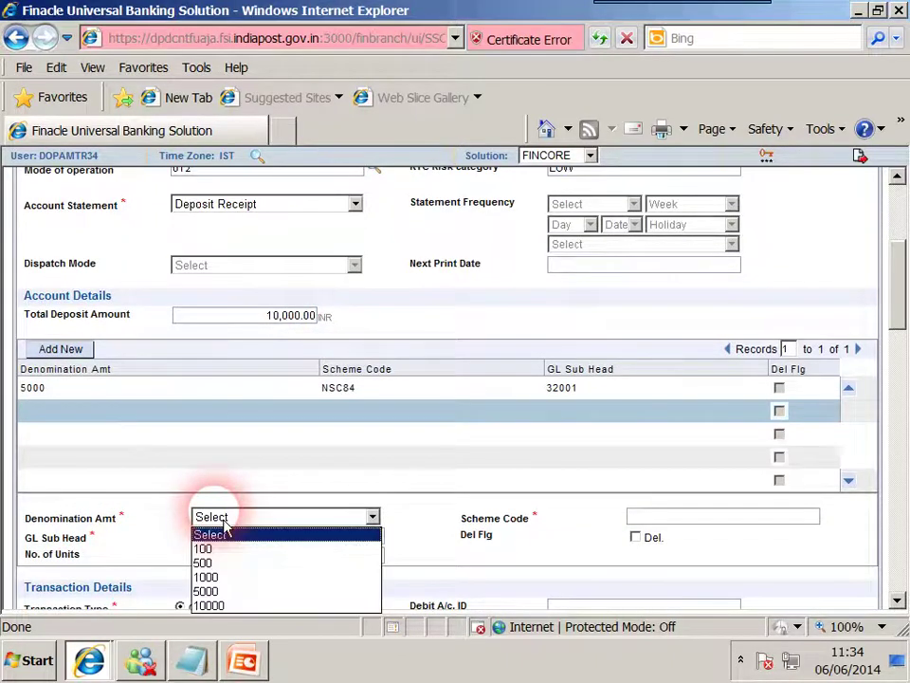
pyautogui.click(227, 578)
pyautogui.click(236, 559)
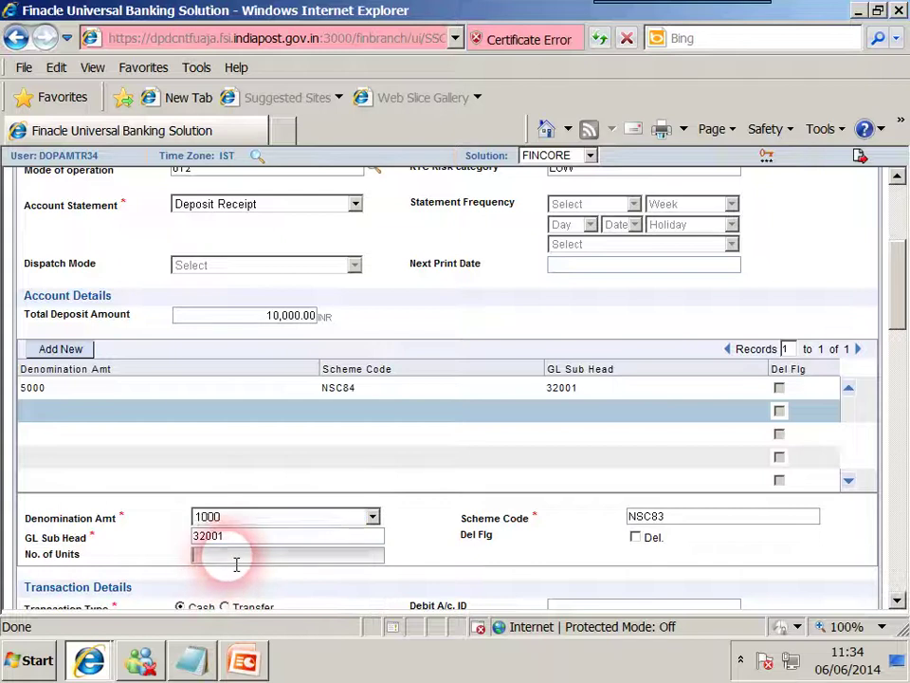
pyautogui.write('5')
pyautogui.scroll(-2, 236, 564)
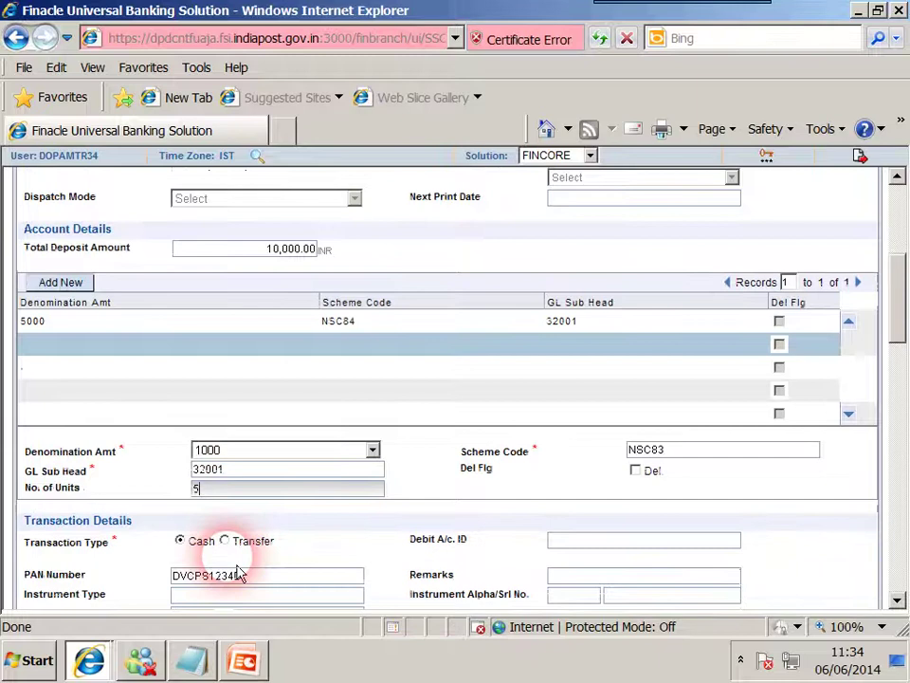
pyautogui.click(80, 283)
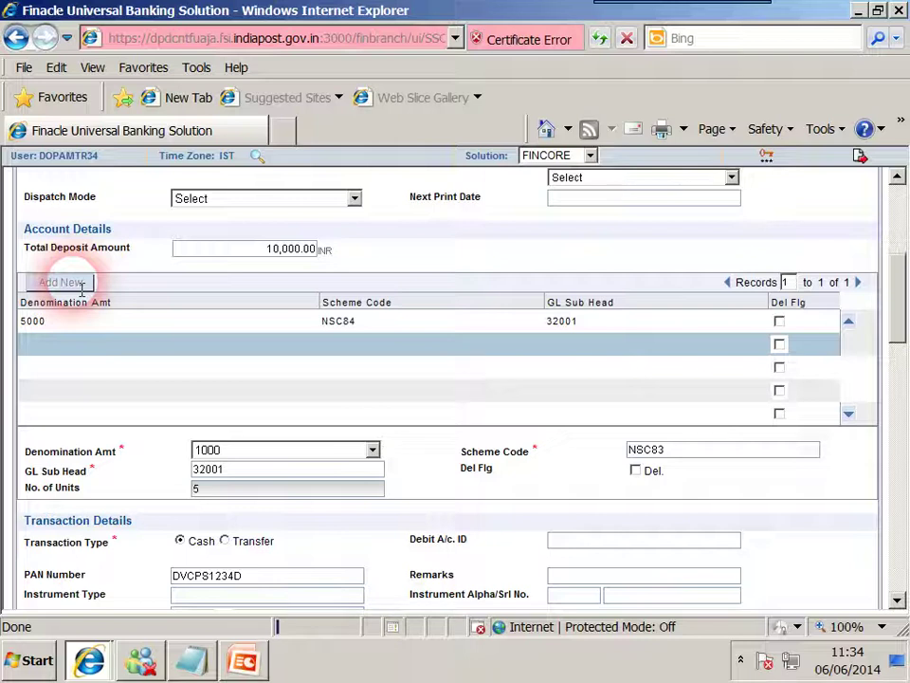
# Step: Check the denomination grid shows 6 records, including five 1000 NSC83 rows
pyautogui.click(82, 288)
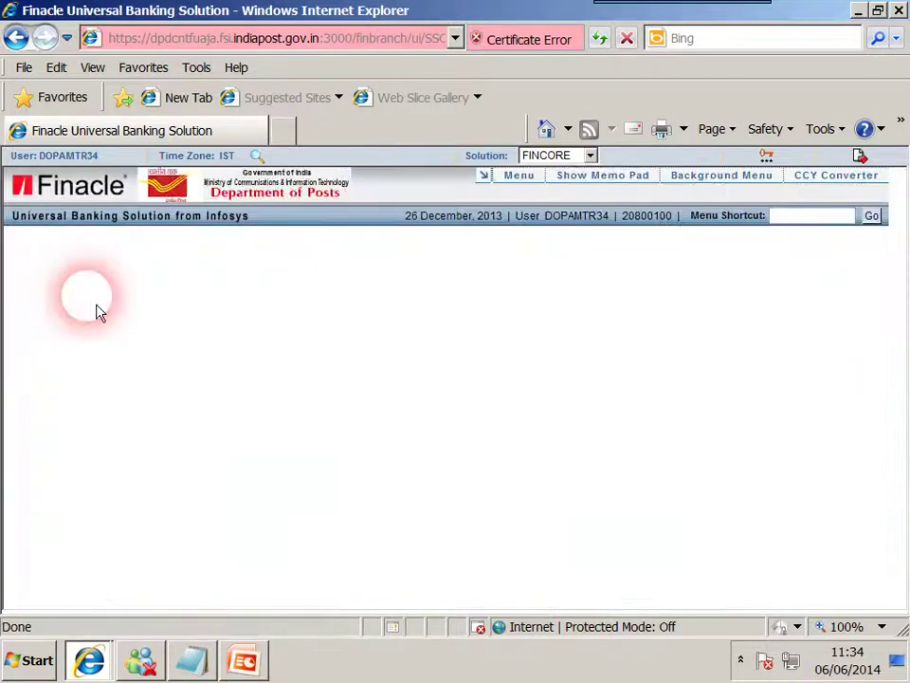
pyautogui.scroll(-2, 153, 451)
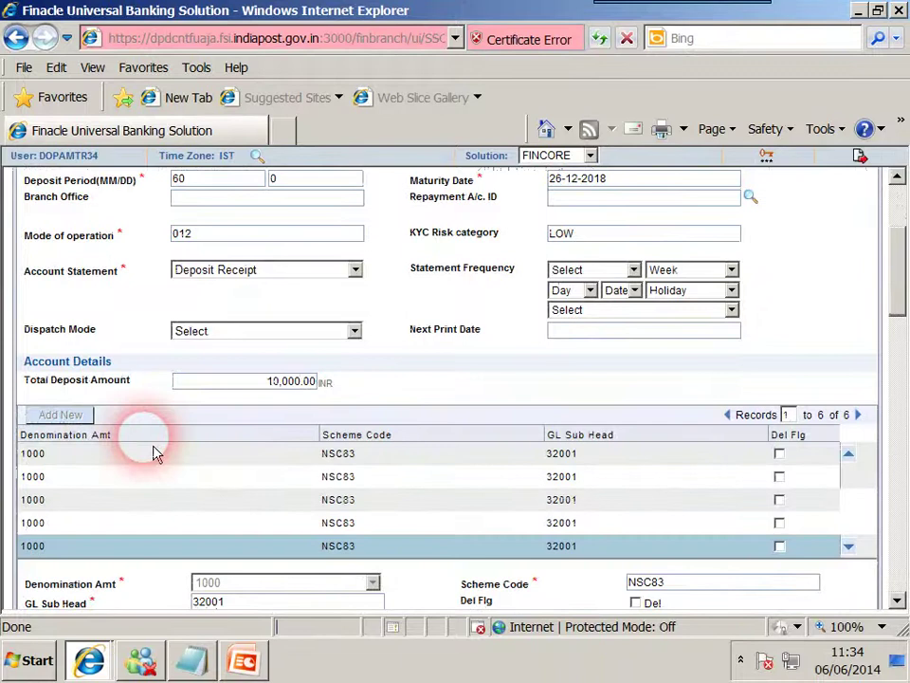
pyautogui.scroll(-1, 157, 453)
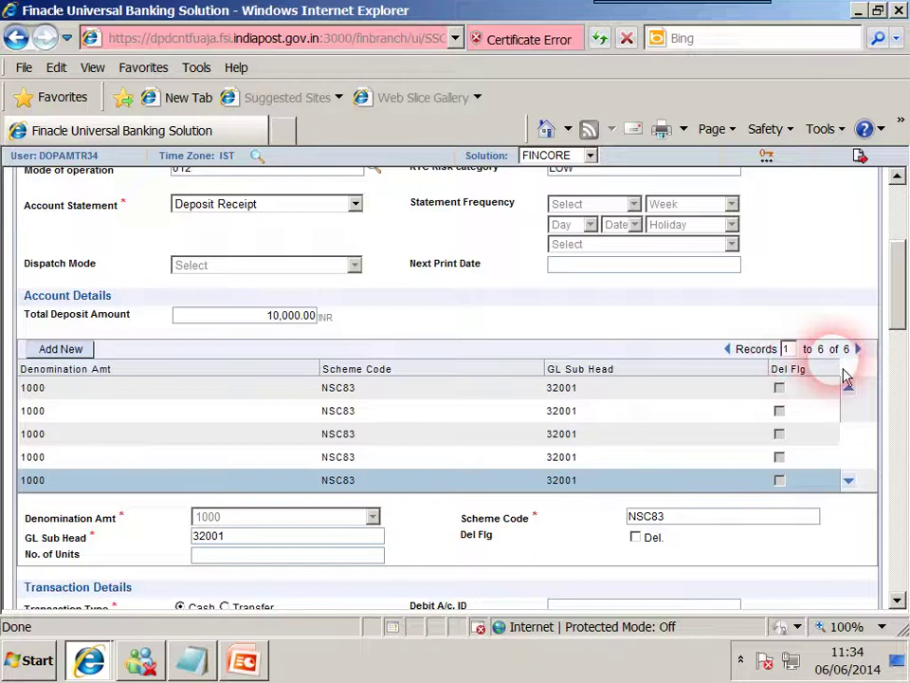
pyautogui.scroll(-3, 394, 502)
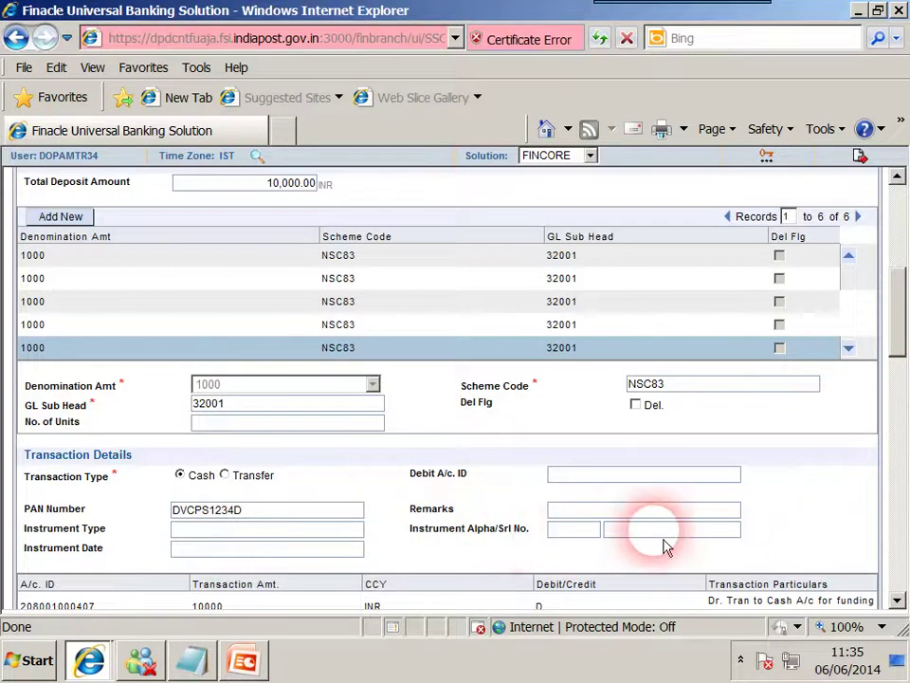
pyautogui.scroll(-1, 667, 544)
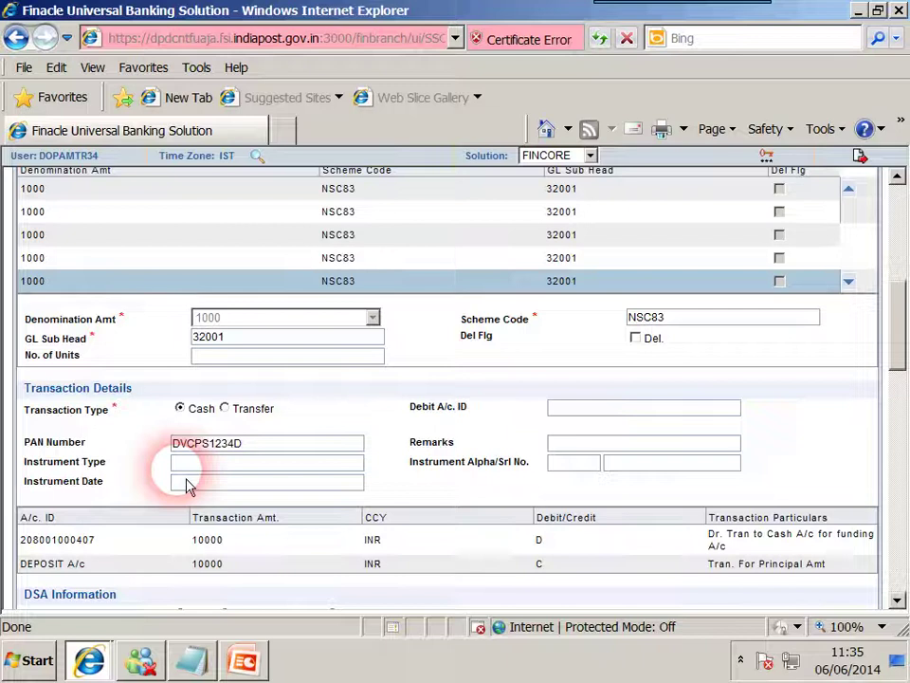
pyautogui.scroll(-1, 187, 485)
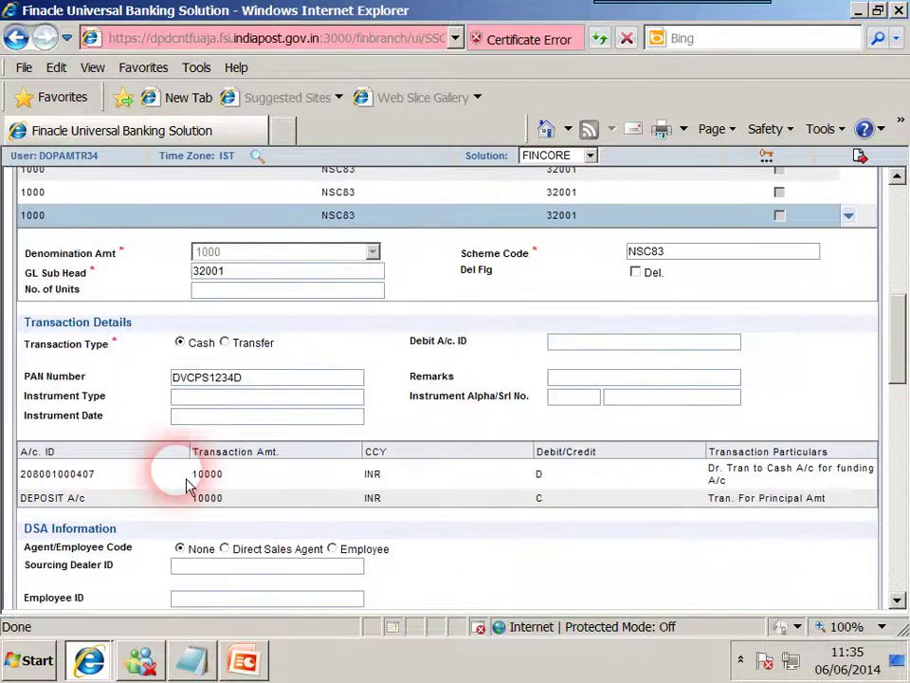
pyautogui.scroll(-1, 186, 485)
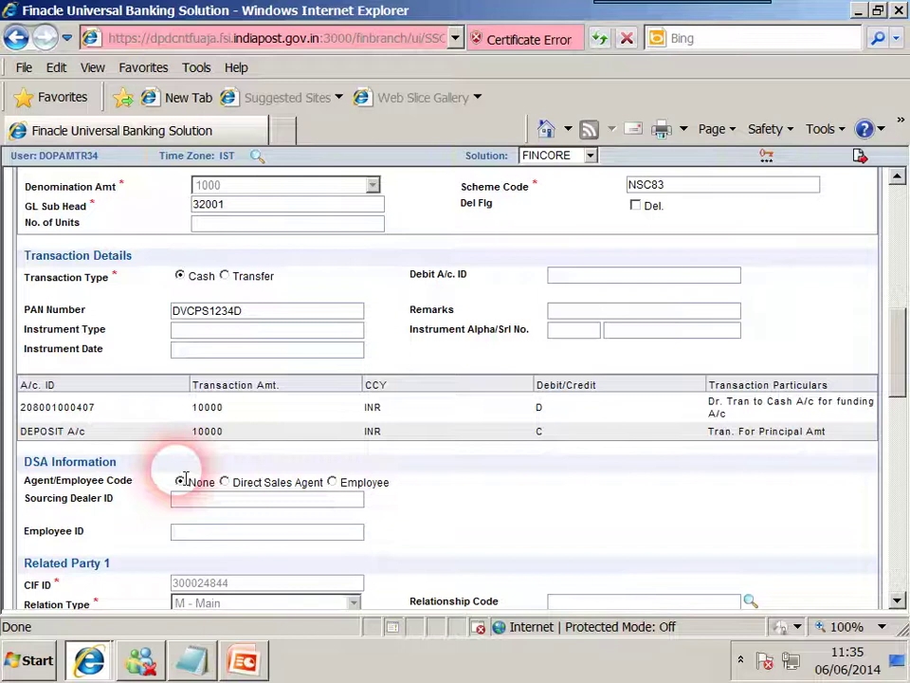
pyautogui.scroll(-1, 186, 480)
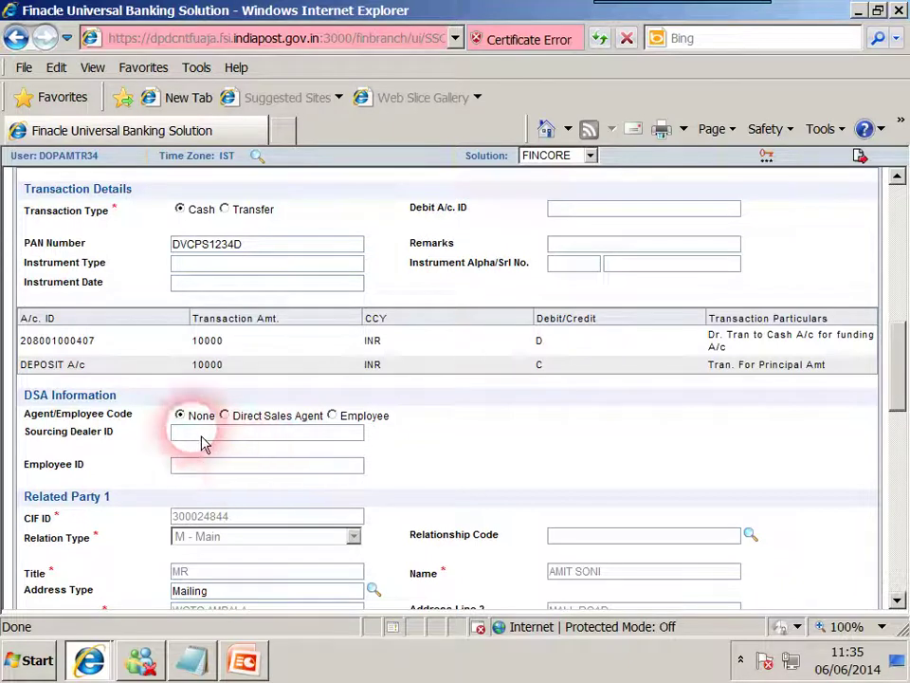
pyautogui.scroll(-3, 199, 438)
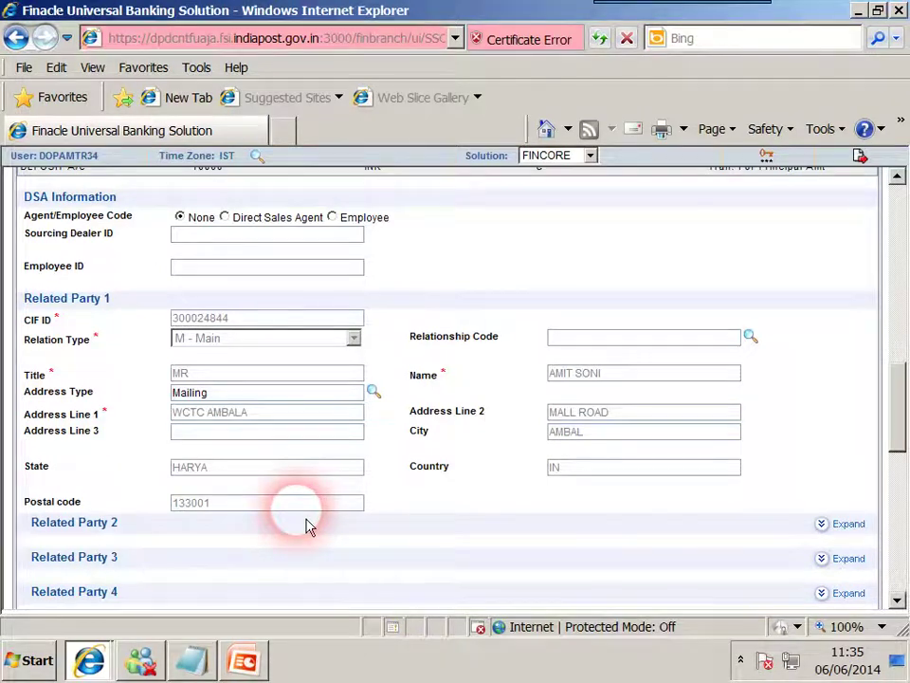
# Step: Expand Related Party 2 to confirm it is empty and review Nomination set to No
pyautogui.scroll(-1, 305, 526)
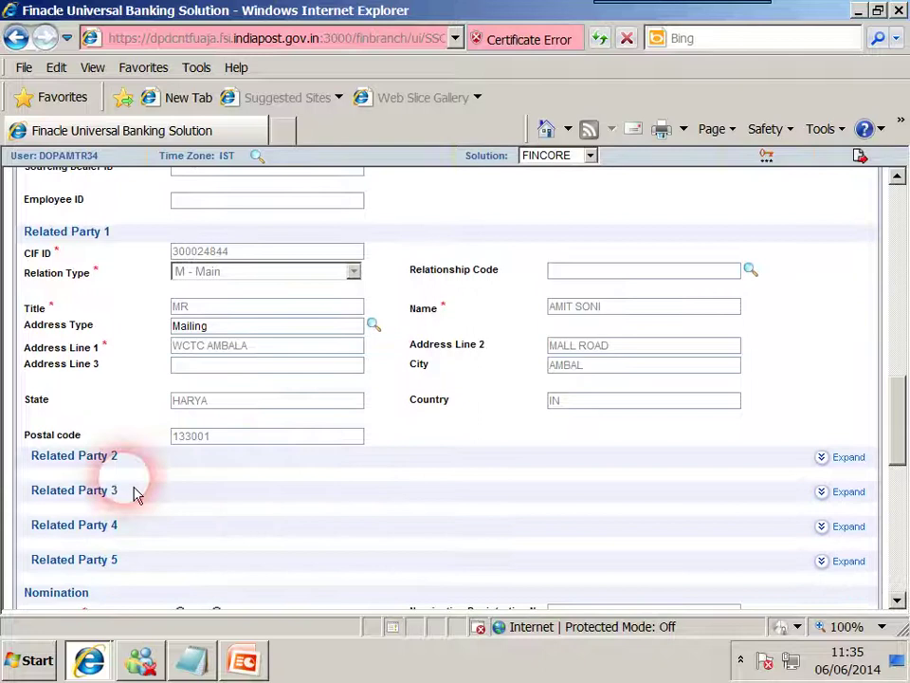
pyautogui.click(825, 459)
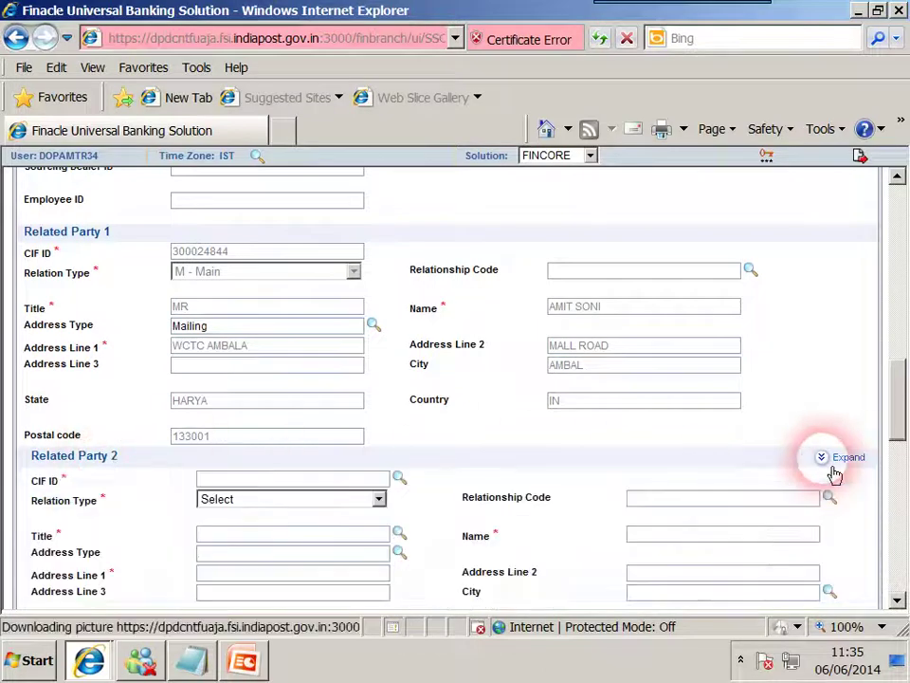
pyautogui.scroll(-1, 495, 479)
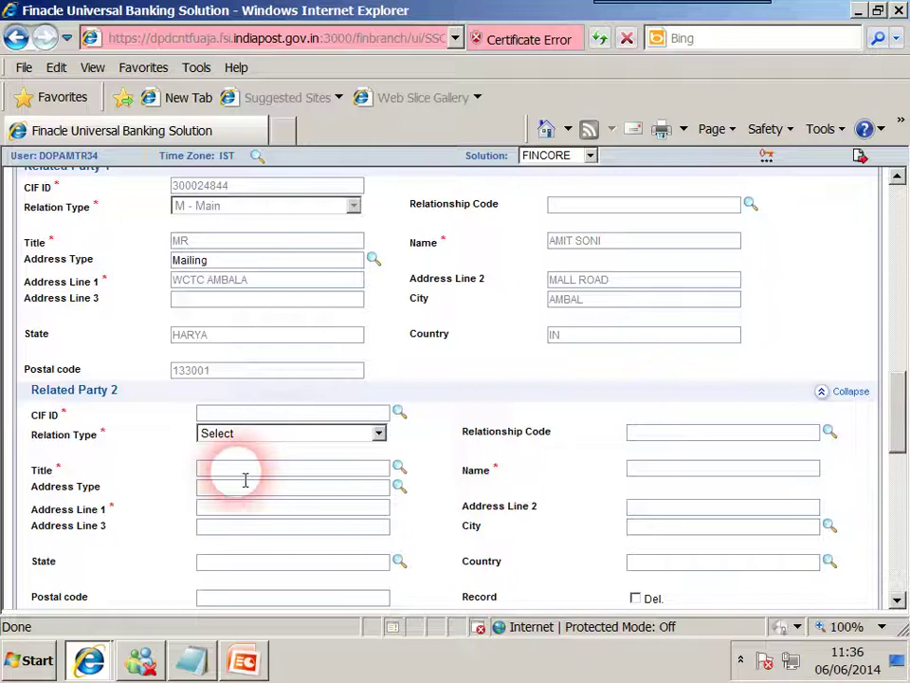
pyautogui.scroll(-5, 249, 539)
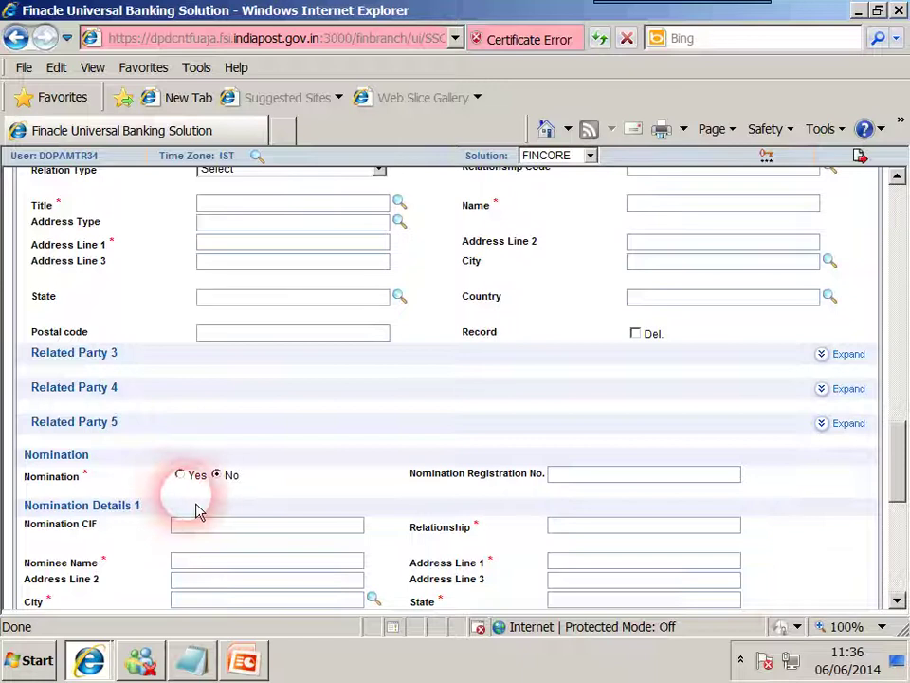
# Step: Validate the NSC form with Nomination set to No and nominee details empty
pyautogui.scroll(-4, 378, 548)
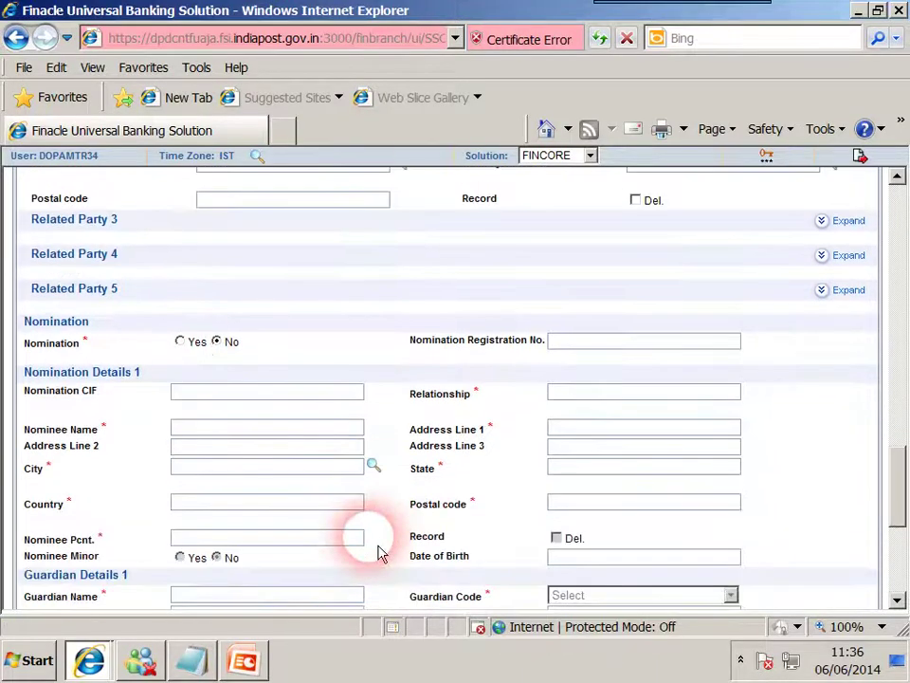
pyautogui.scroll(-6, 377, 553)
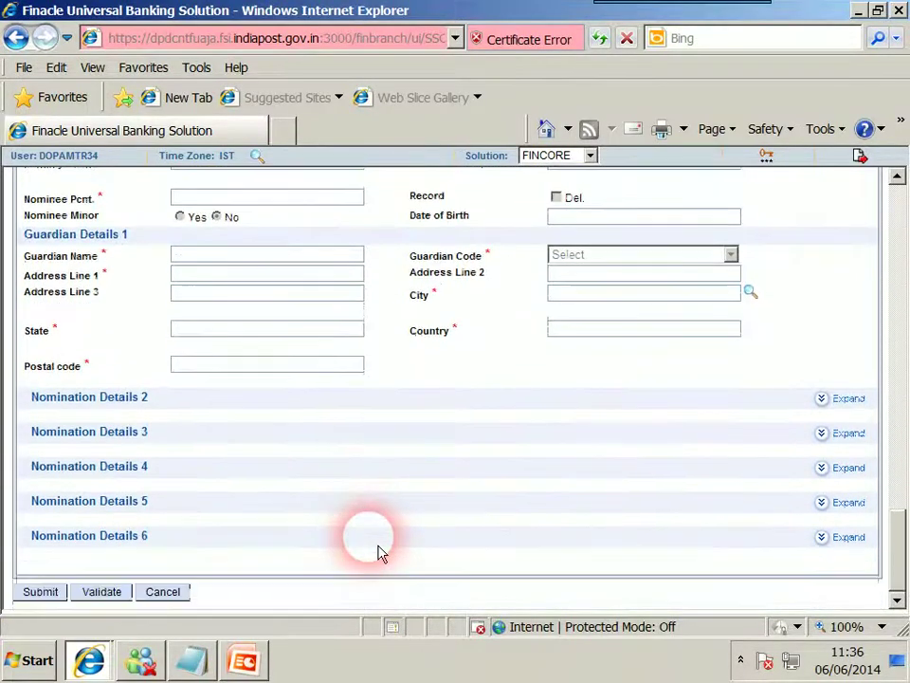
pyautogui.click(114, 593)
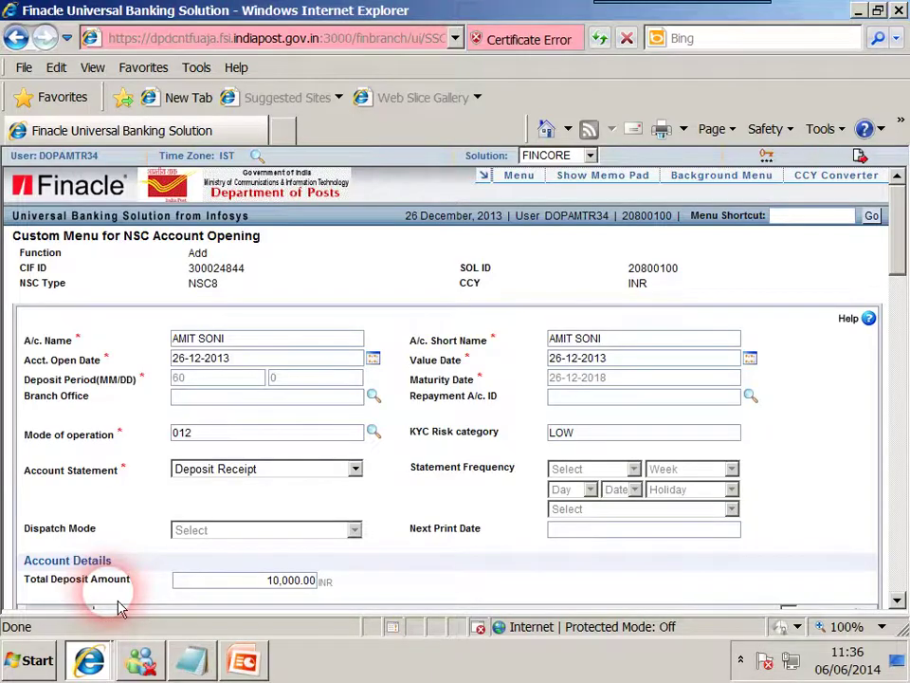
# Step: Submit the NSC8 certificate account form and answer Yes to the KYC risk category check
pyautogui.scroll(-10, 118, 607)
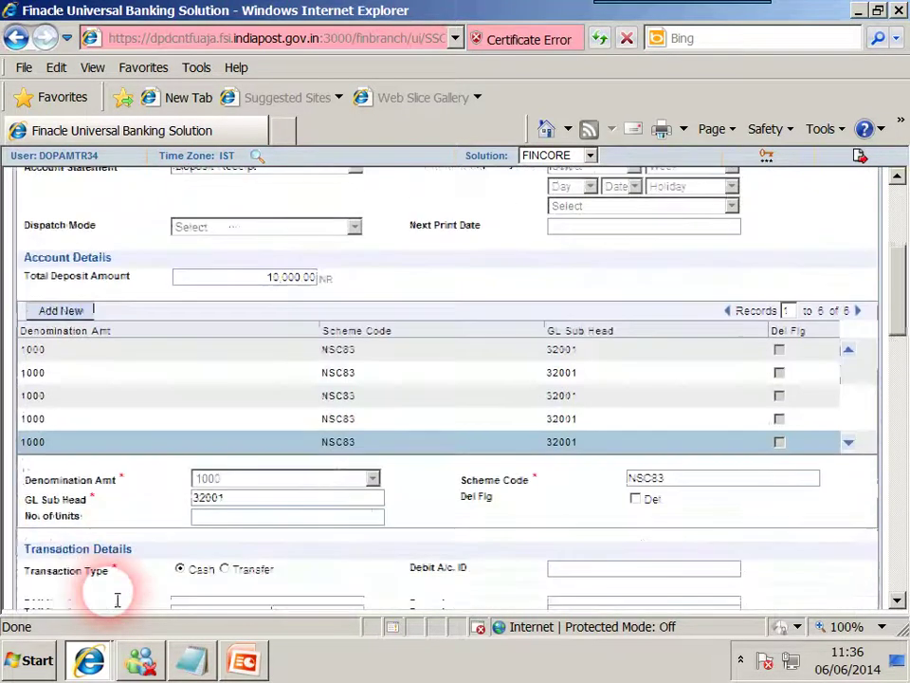
pyautogui.scroll(-6, 119, 606)
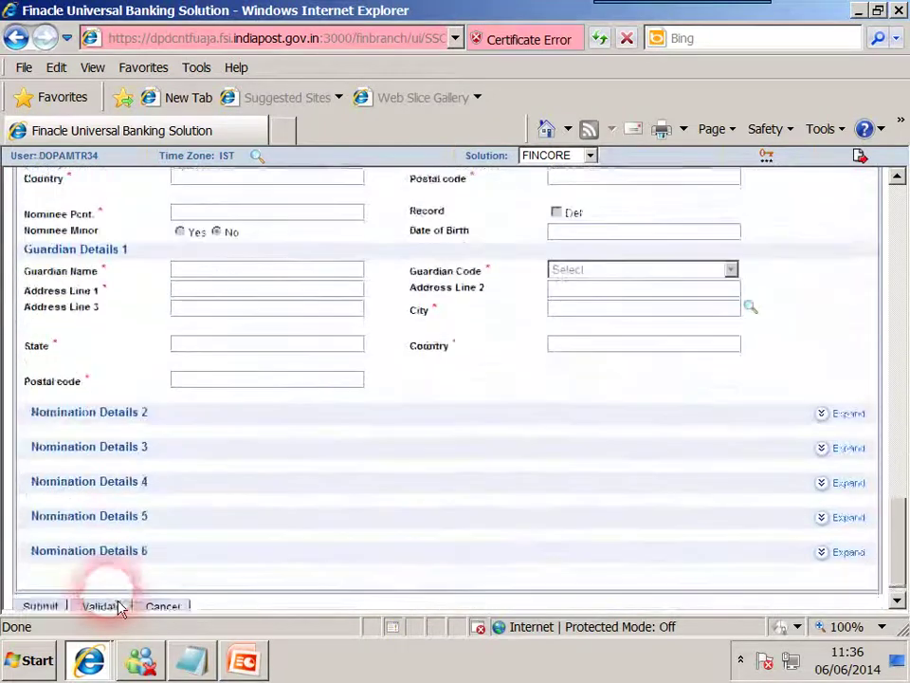
pyautogui.click(41, 591)
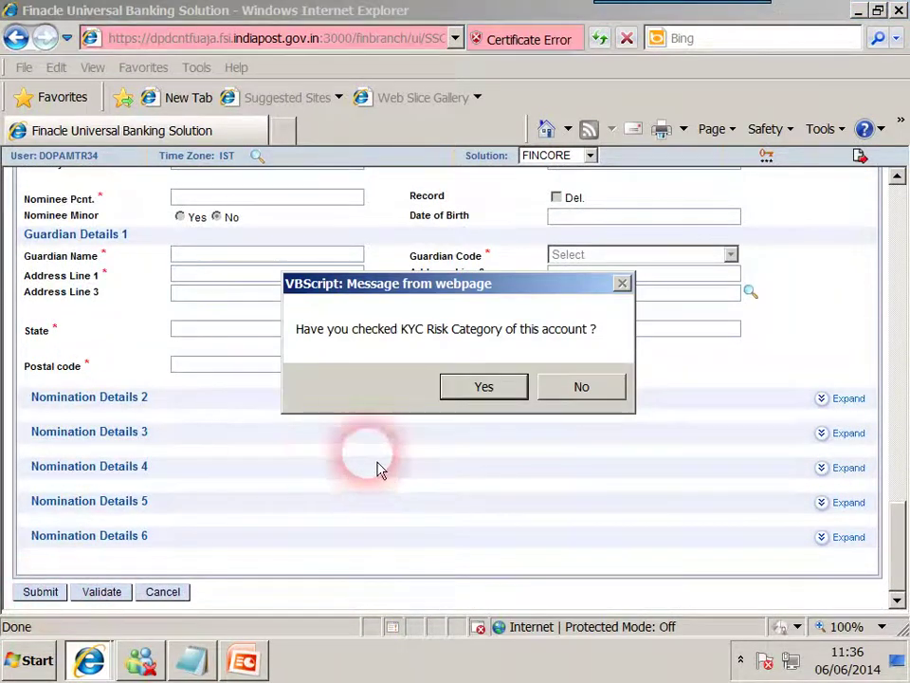
pyautogui.click(487, 390)
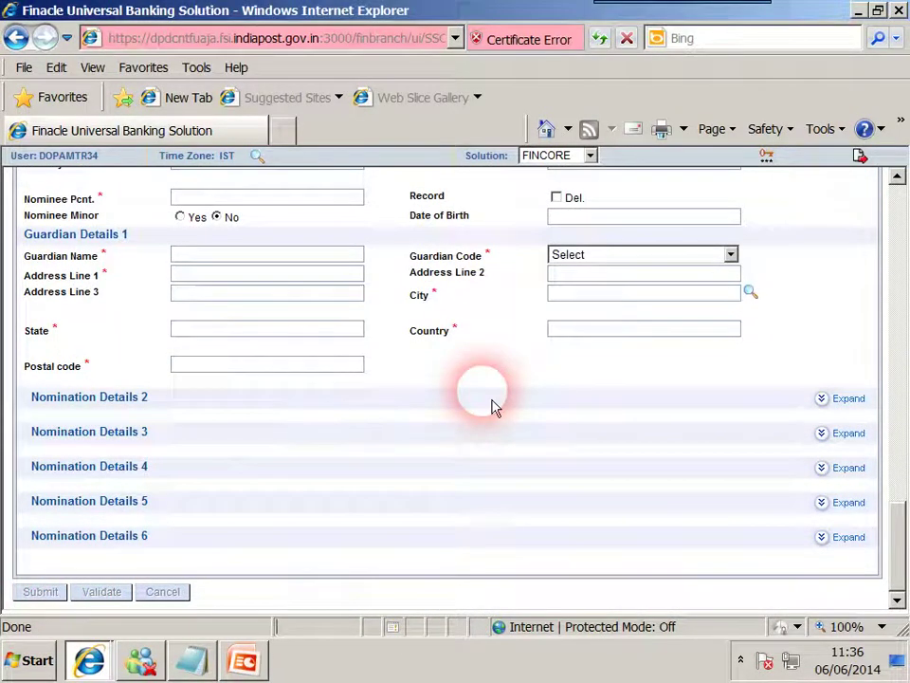